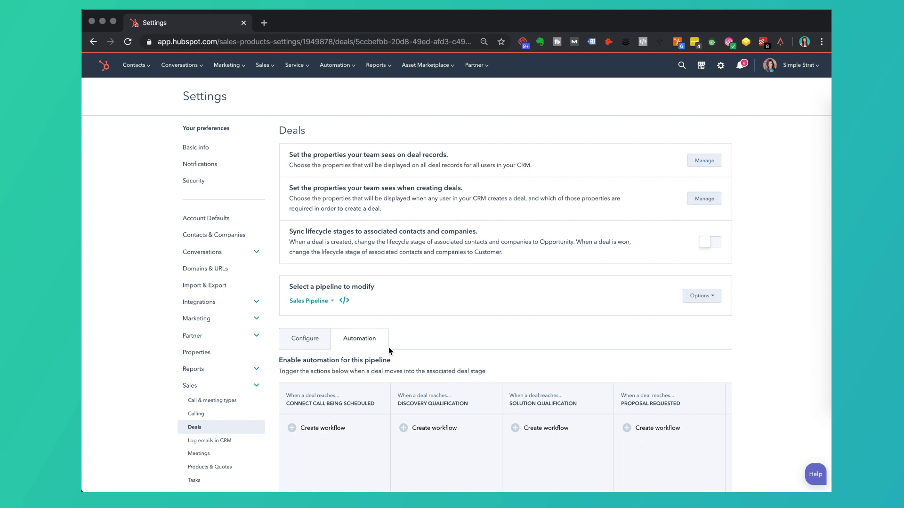
left_click(202, 429)
scroll(359, 301, "down", 4)
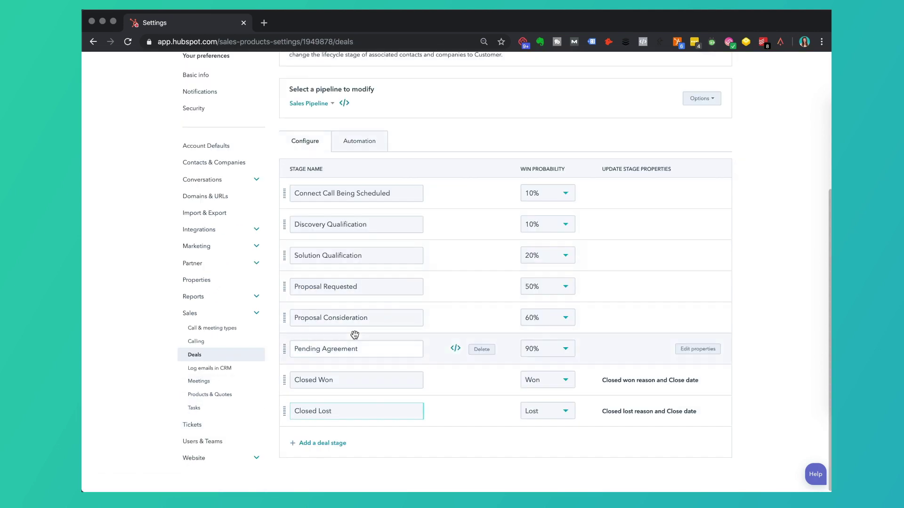
scroll(354, 255, "up", 3)
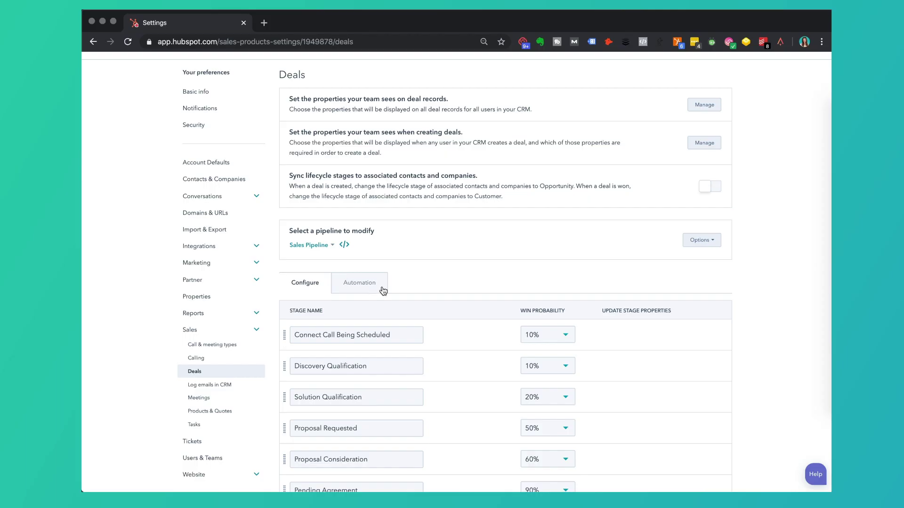
scroll(383, 290, "down", 1)
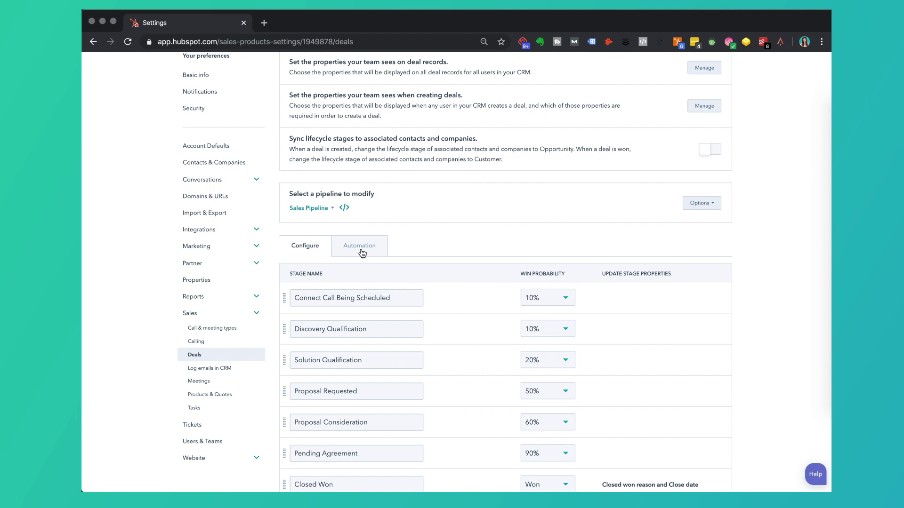
Browse the Sales Pipeline stage automation, then display the stage table with 10%–90% win probabilities
left_click(362, 253)
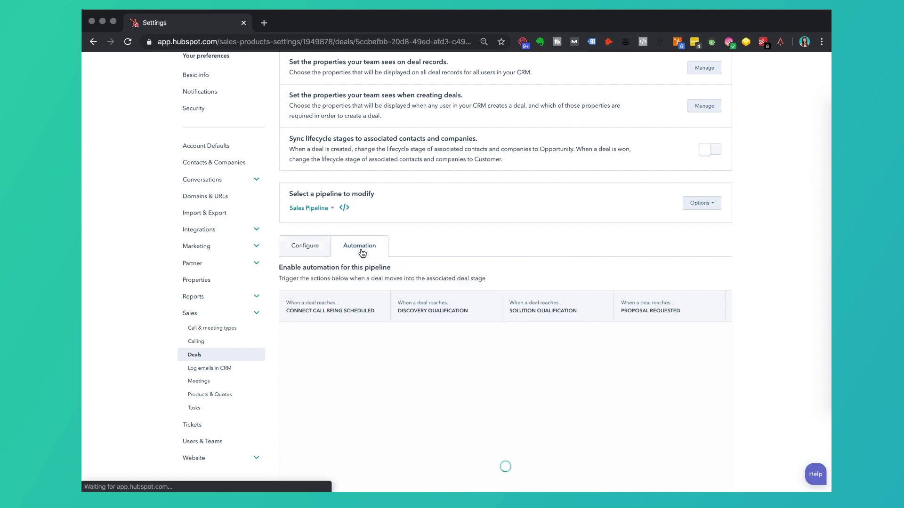
scroll(410, 252, "down", 1)
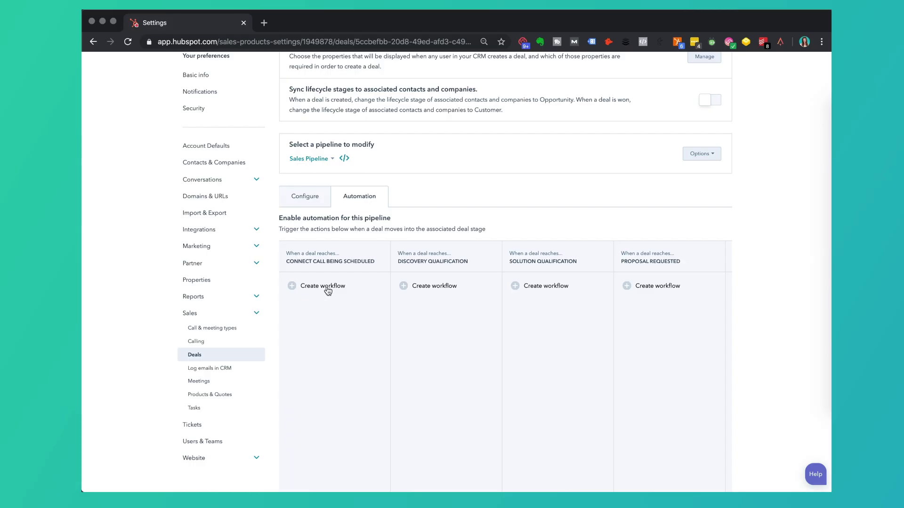
scroll(328, 290, "down", 1)
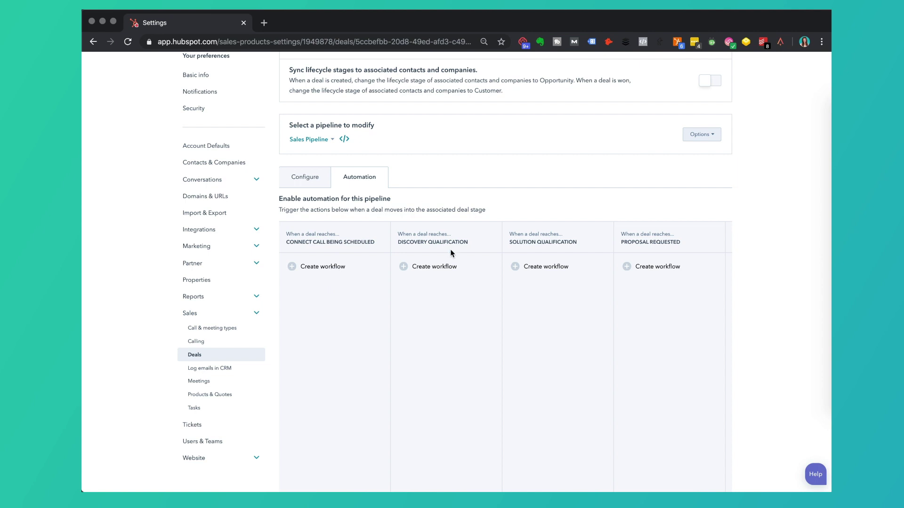
scroll(664, 287, "down", 4)
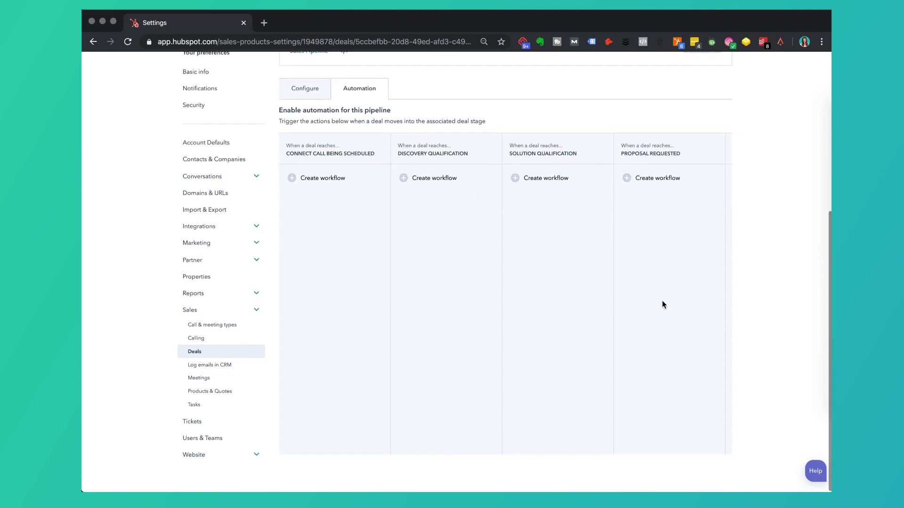
scroll(662, 300, "up", 5)
left_click(306, 195)
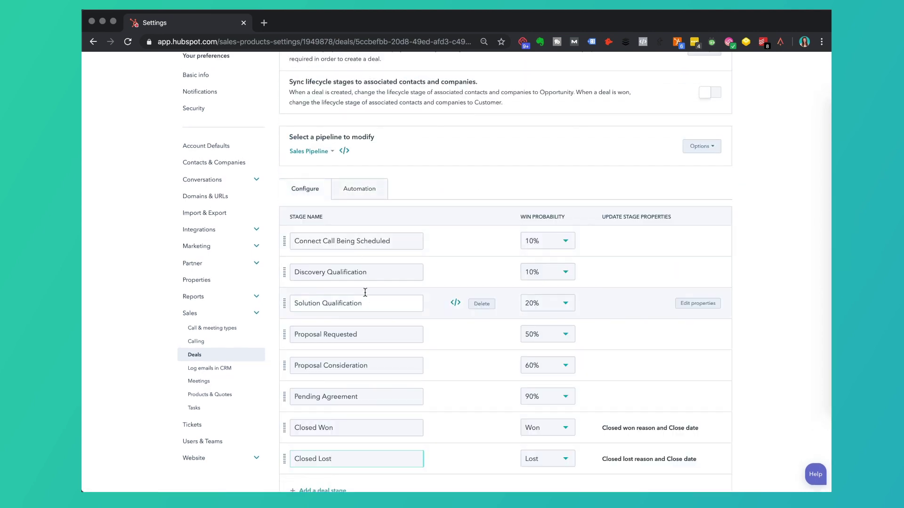
From the Automation view, start a new workflow under the Proposal Requested stage
left_click(368, 194)
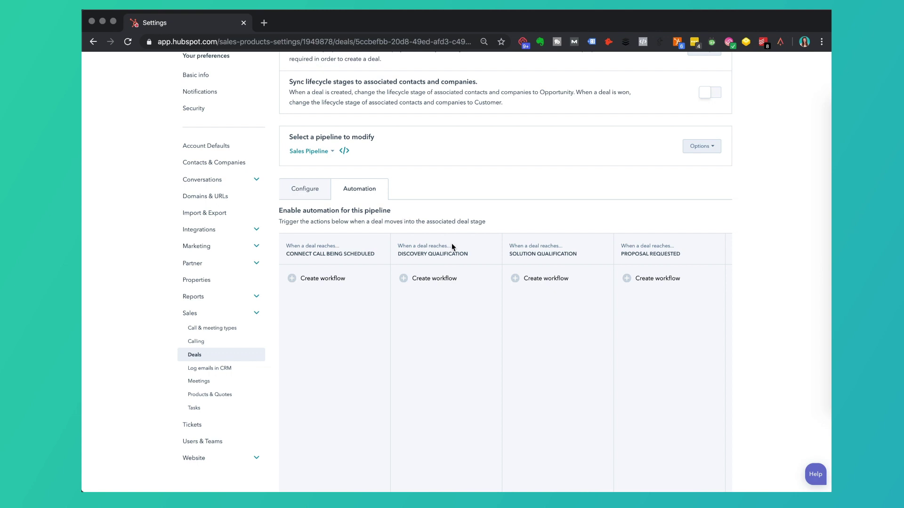
left_click(627, 278)
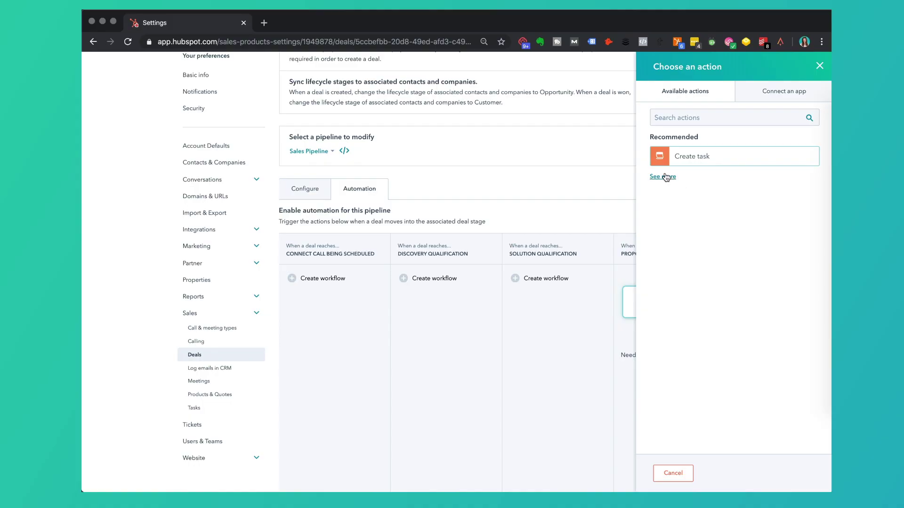
Expand and browse the full workflow action list, then choose Create task
left_click(665, 177)
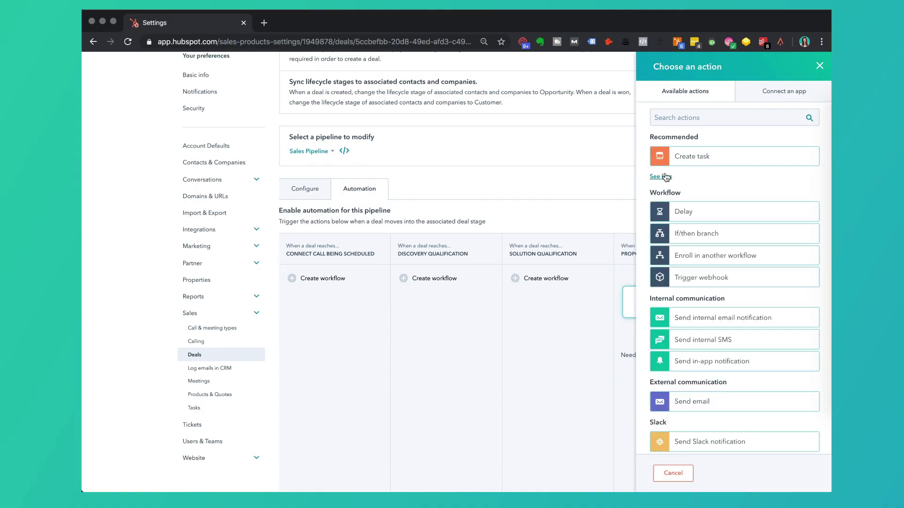
scroll(692, 285, "down", 5)
scroll(691, 282, "down", 4)
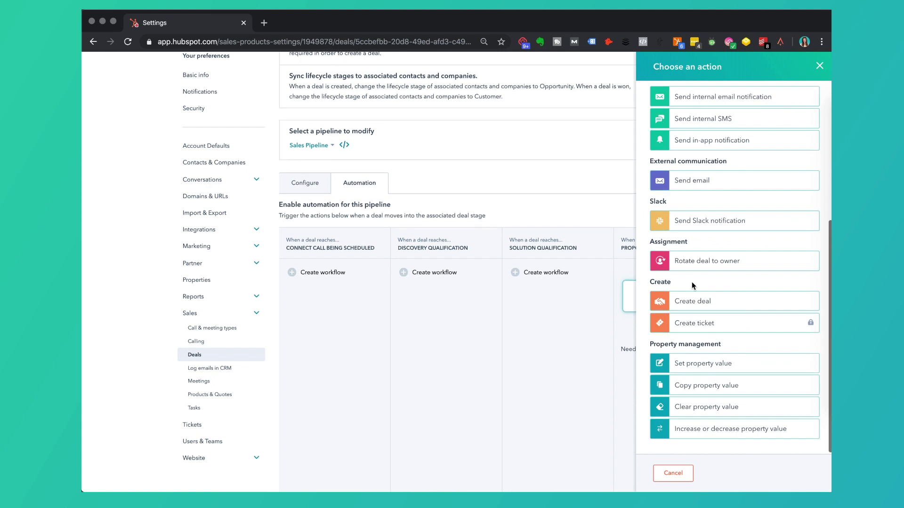
scroll(691, 282, "up", 5)
scroll(611, 269, "up", 4)
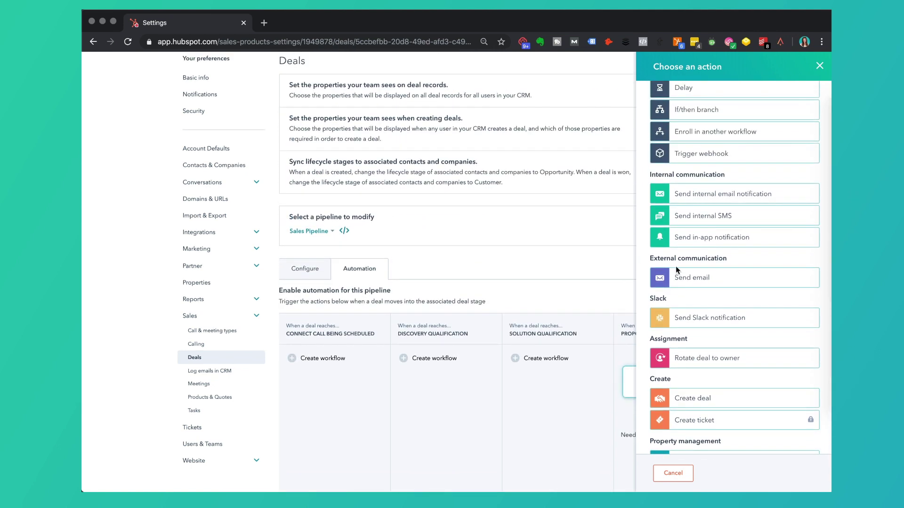
scroll(747, 371, "down", 2)
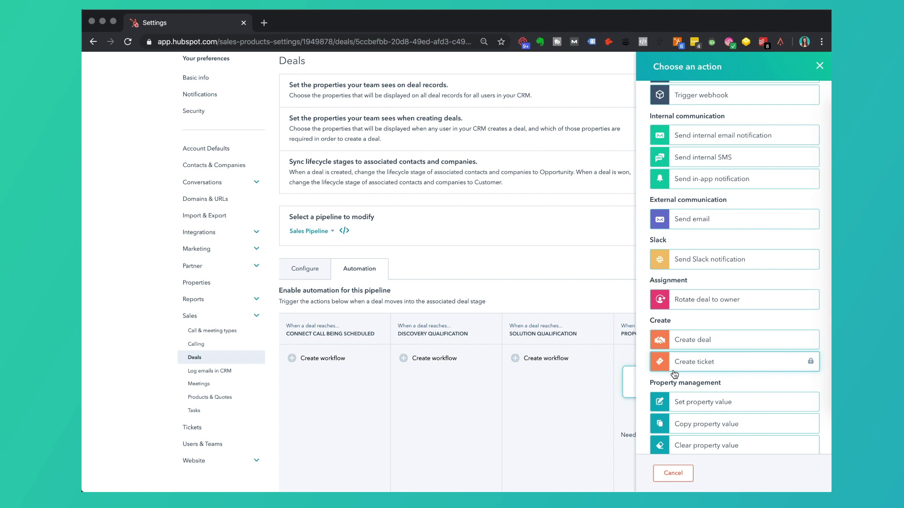
scroll(674, 372, "up", 5)
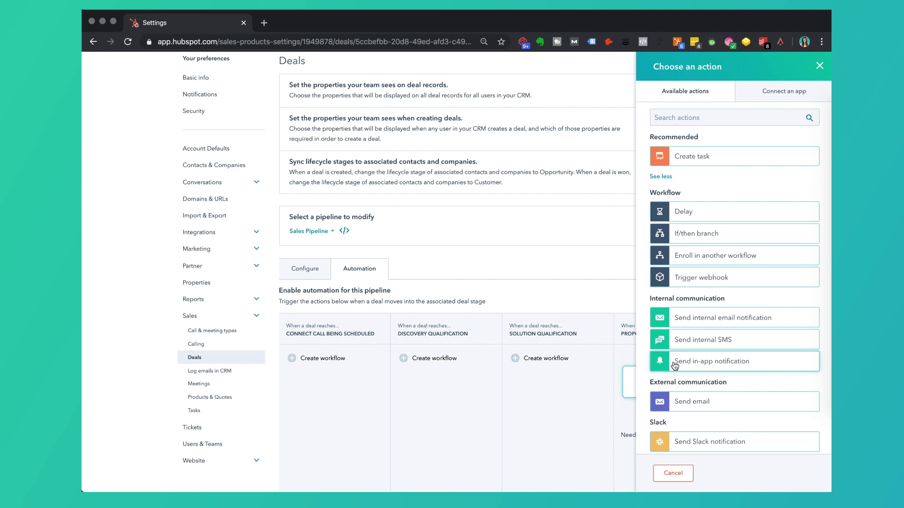
left_click(677, 157)
Add a 'Create Proposal' task due 1 day after creation, then return to the action list
left_click(668, 116)
type("Create Proposal")
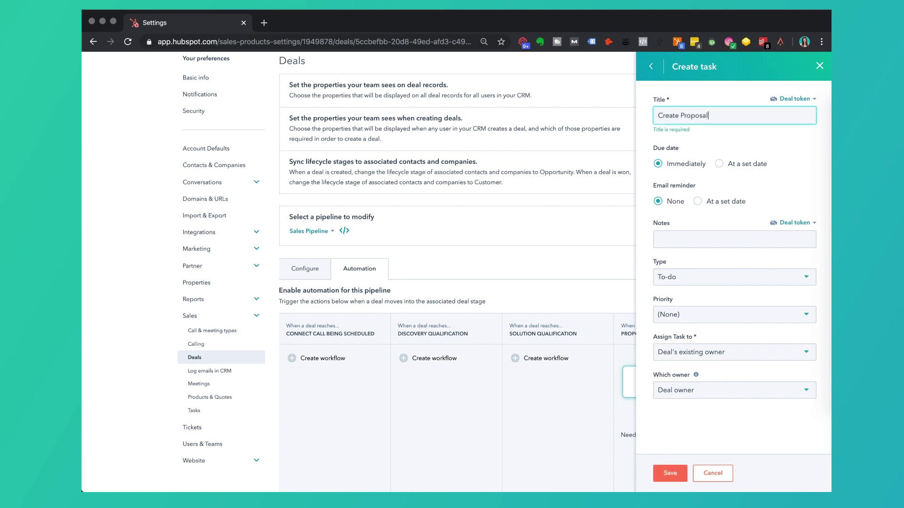
left_click(717, 165)
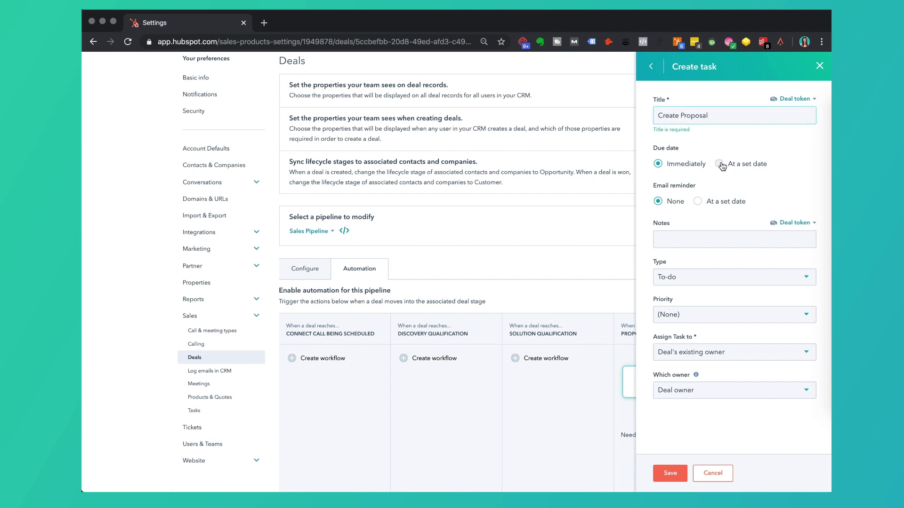
left_click(676, 178)
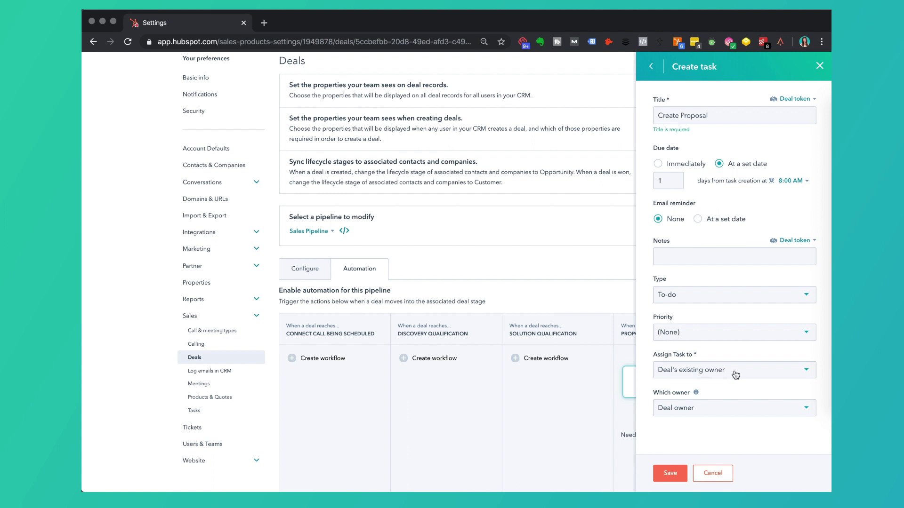
left_click(712, 474)
scroll(679, 260, "down", 4)
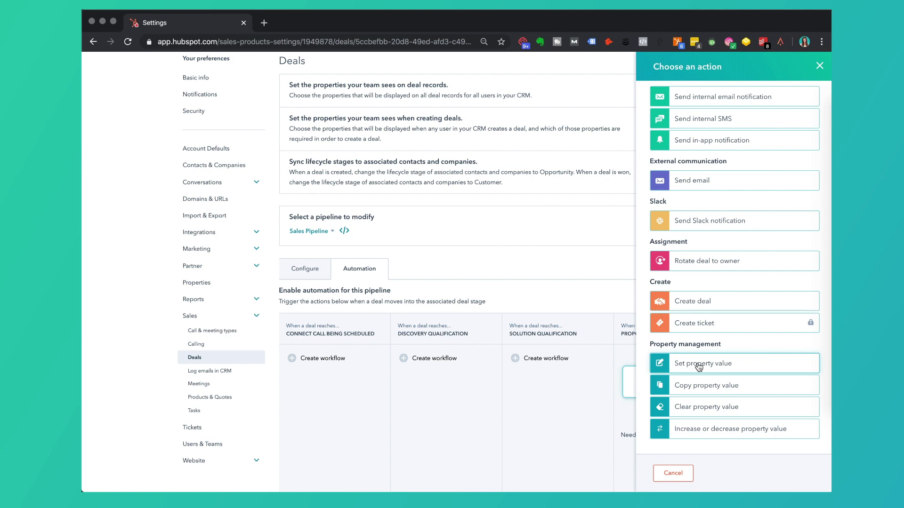
Add a Send internal SMS action addressed to a chosen HubSpot user
scroll(693, 261, "up", 5)
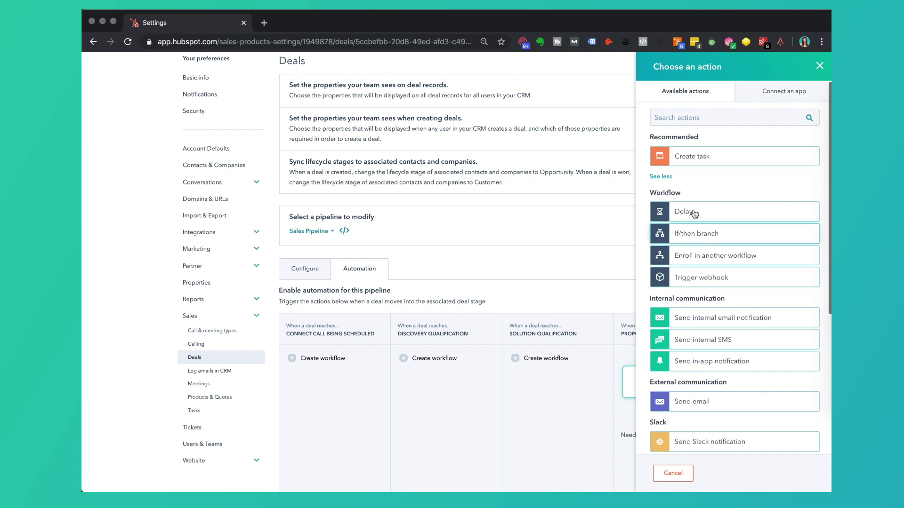
scroll(693, 261, "down", 2)
left_click(693, 292)
left_click(658, 133)
left_click(694, 152)
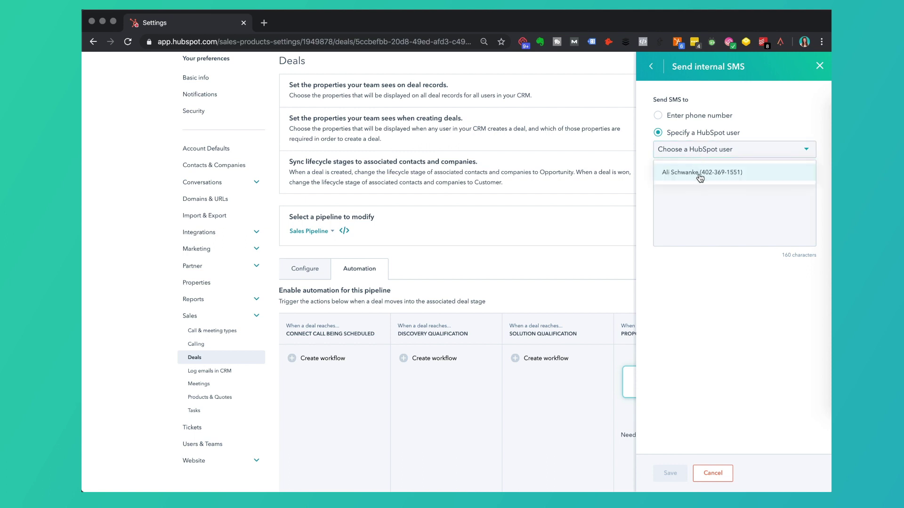
left_click(699, 173)
Write the SMS 'Hey! Deal stage for [Deal name] is now at proposal!' using the Deal name token
left_click(680, 187)
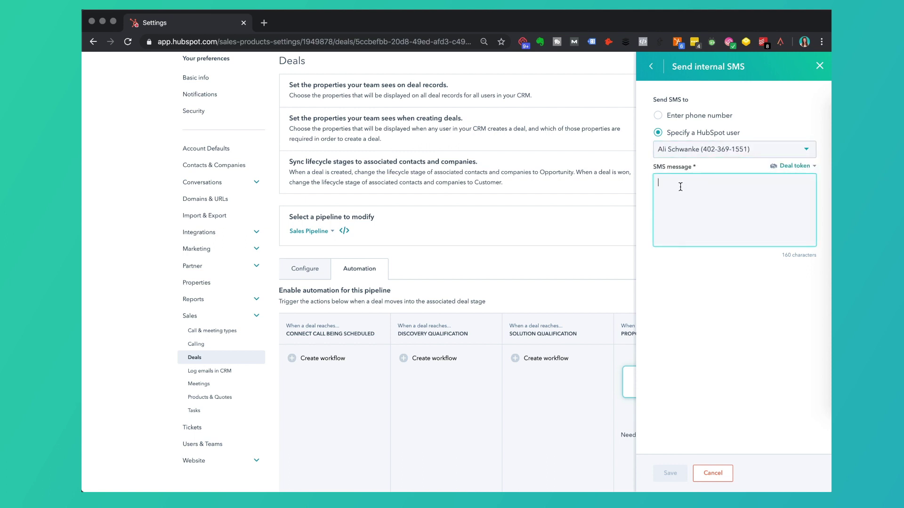
type("Je")
key("BackSpace")
key("BackSpace")
type("Hey! Deal stage fpor")
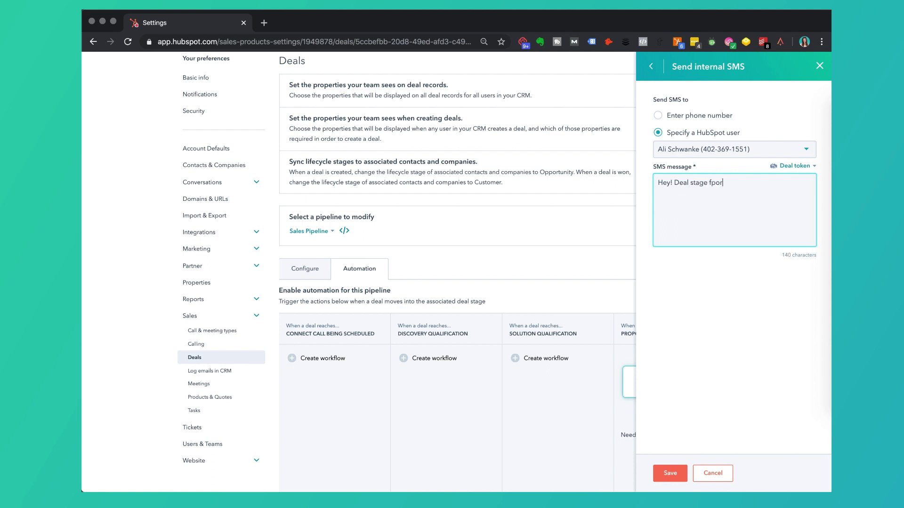
type("or")
left_click(794, 166)
type("con")
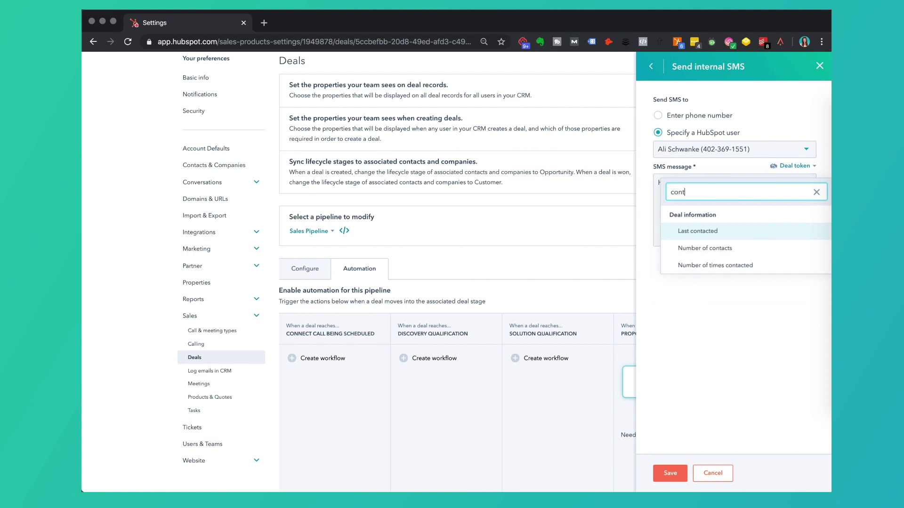
type("t")
key("BackSpace")
key("BackSpace")
key("BackSpace")
key("BackSpace")
type("deal na")
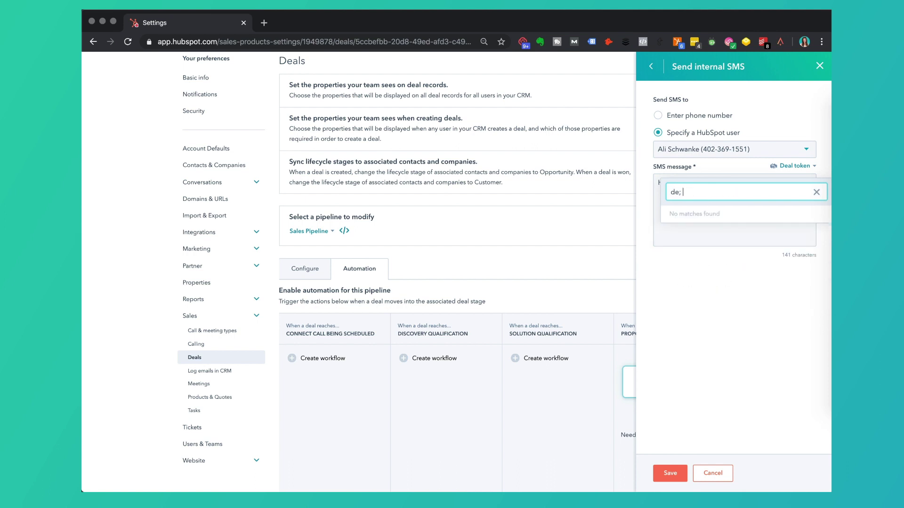
type(",e")
key("BackSpace")
key("BackSpace")
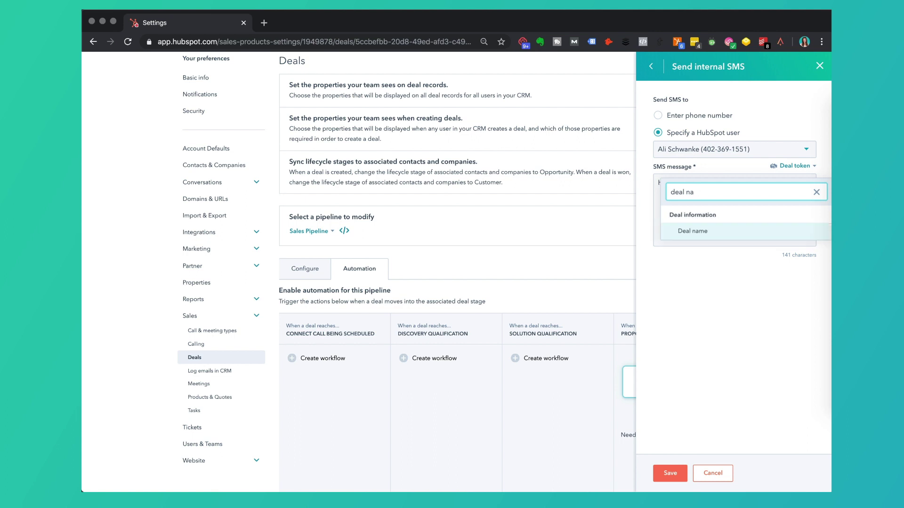
left_click(725, 237)
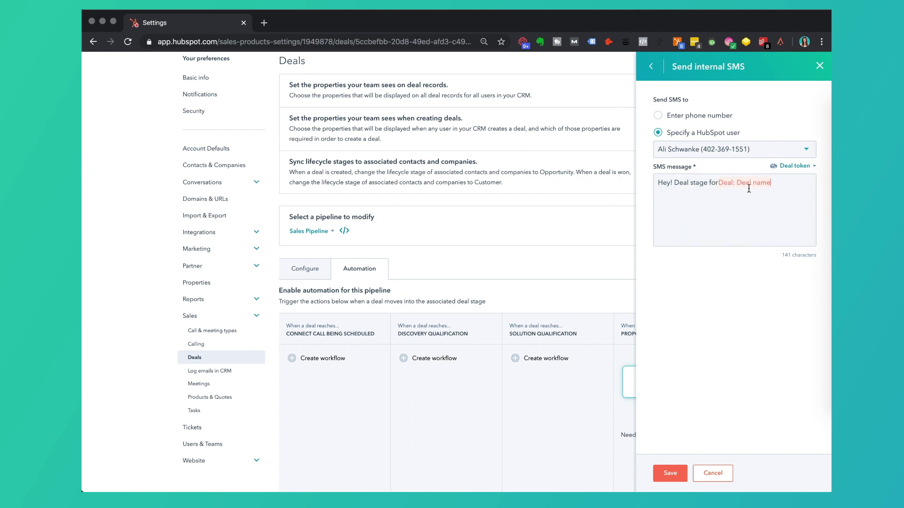
type("is now at proposal!")
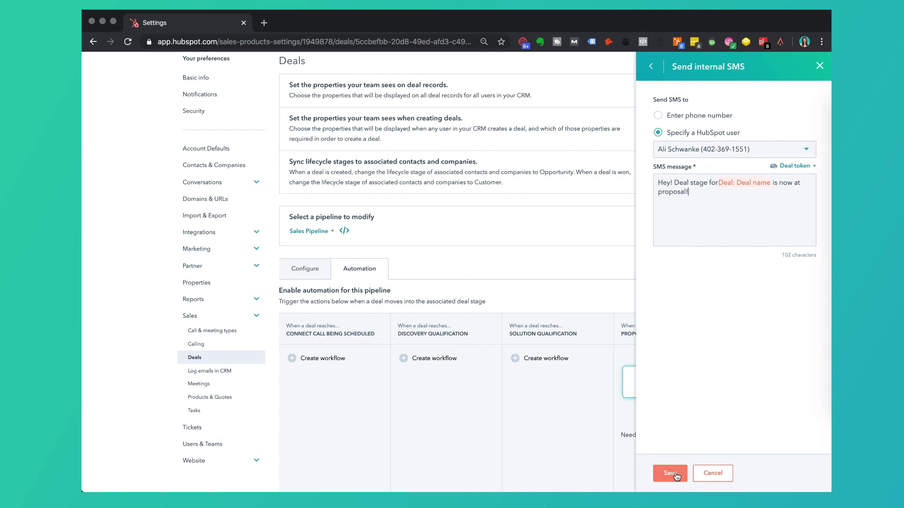